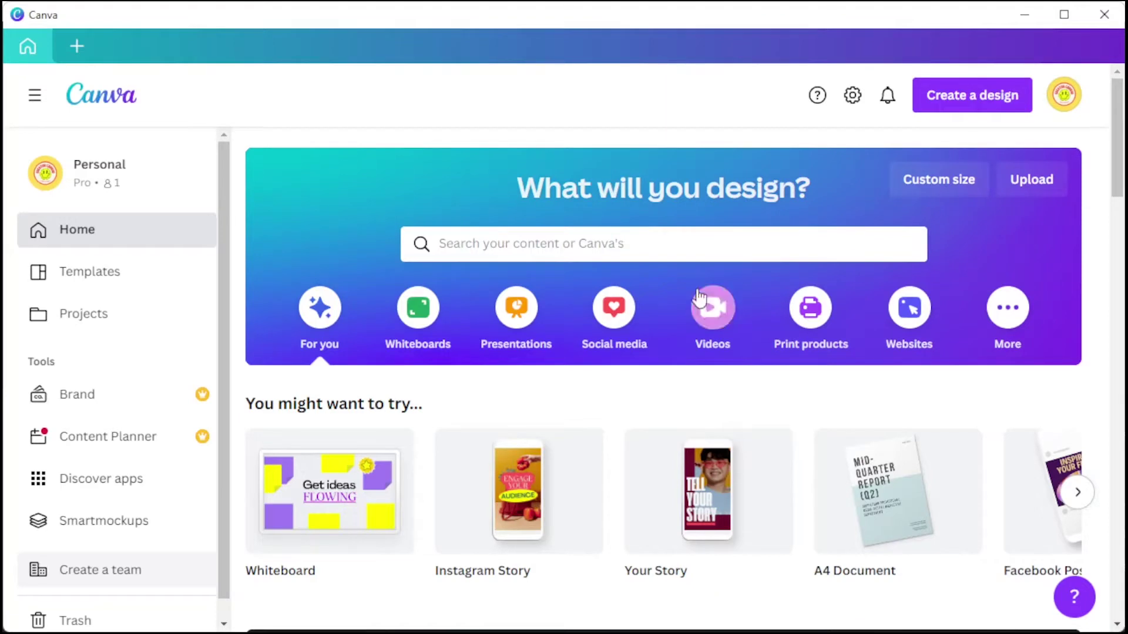
Search Canva's template library for 'vision board' designs.
left_click(699, 252)
type("vision board")
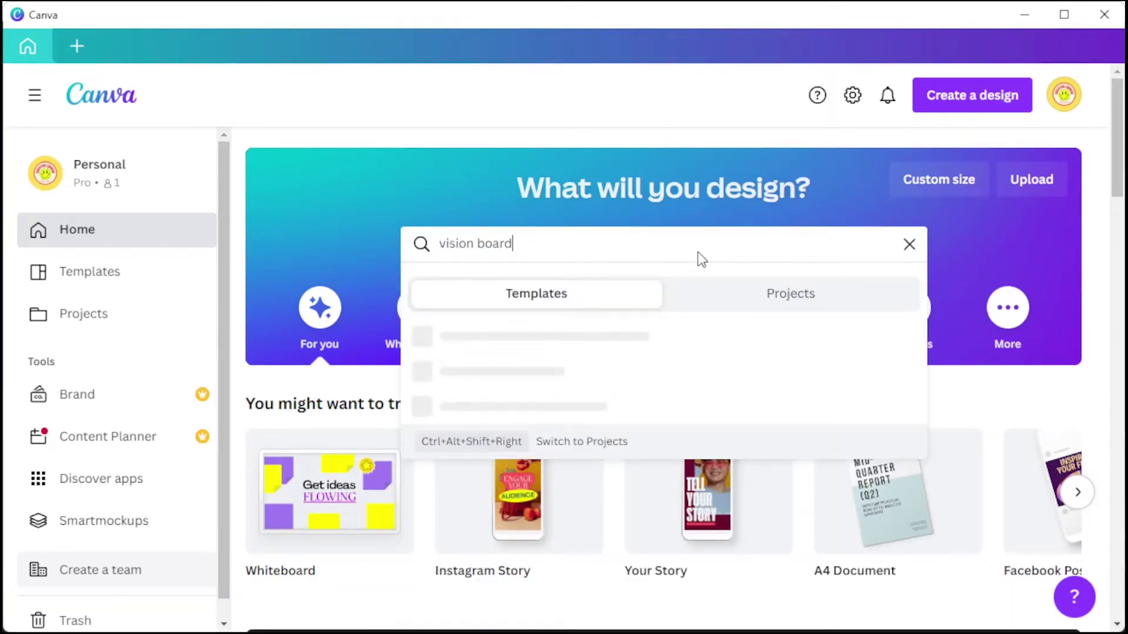
key("Return")
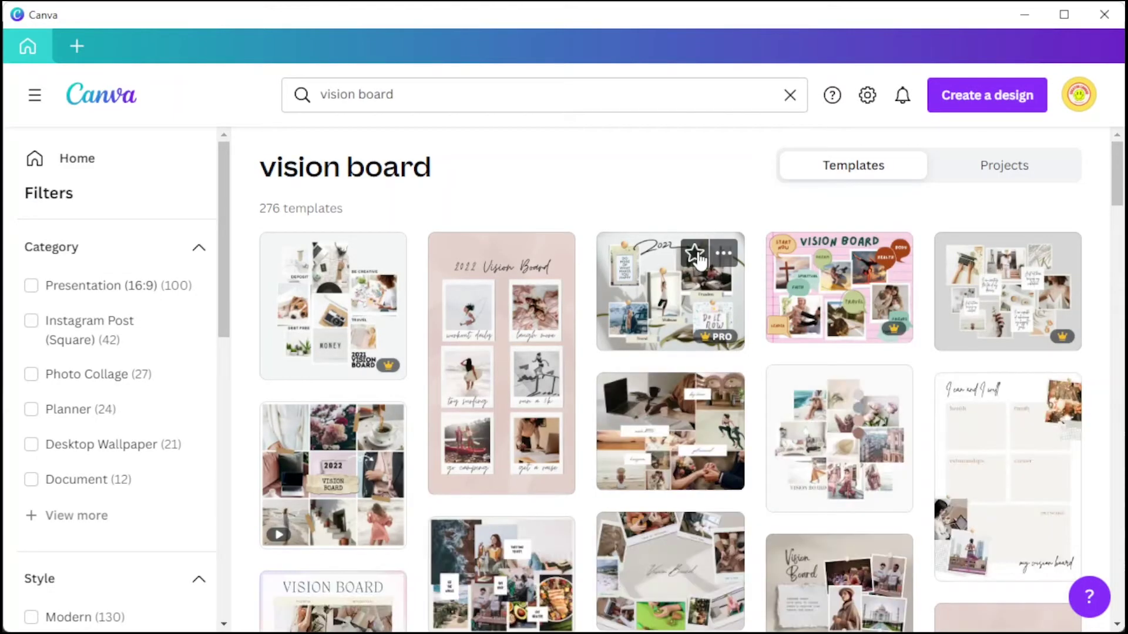
Filter the vision board templates to the Minimalist and Aesthetic styles, leaving 143 results.
scroll(705, 252, "down", 3)
scroll(704, 252, "up", 3)
scroll(705, 253, "down", 12)
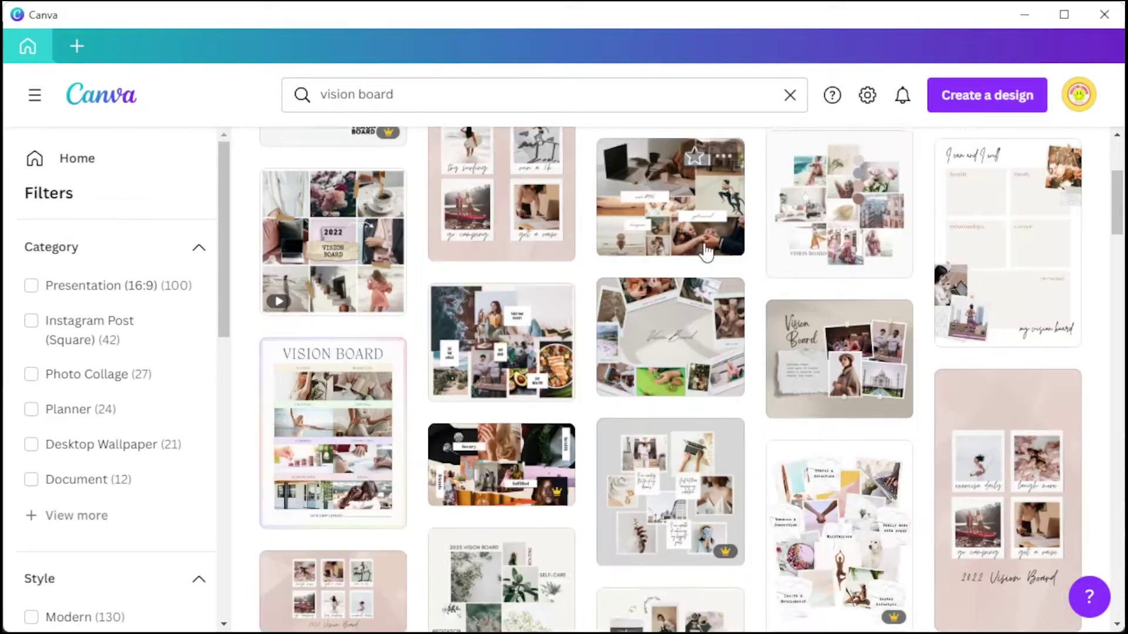
scroll(705, 252, "down", 6)
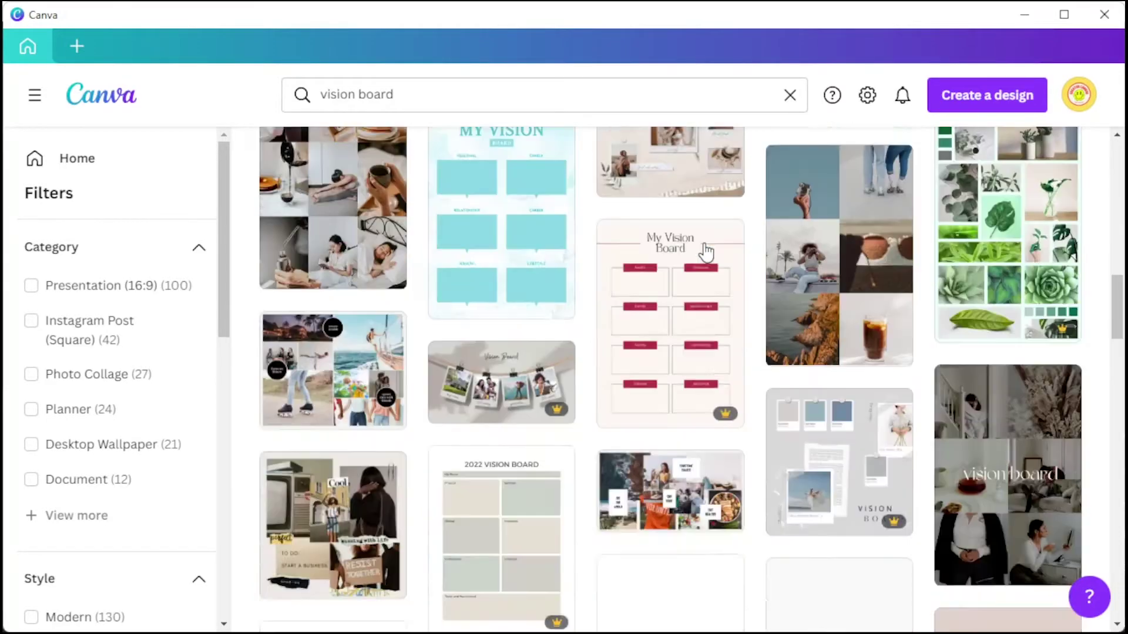
scroll(705, 252, "up", 18)
scroll(139, 288, "down", 5)
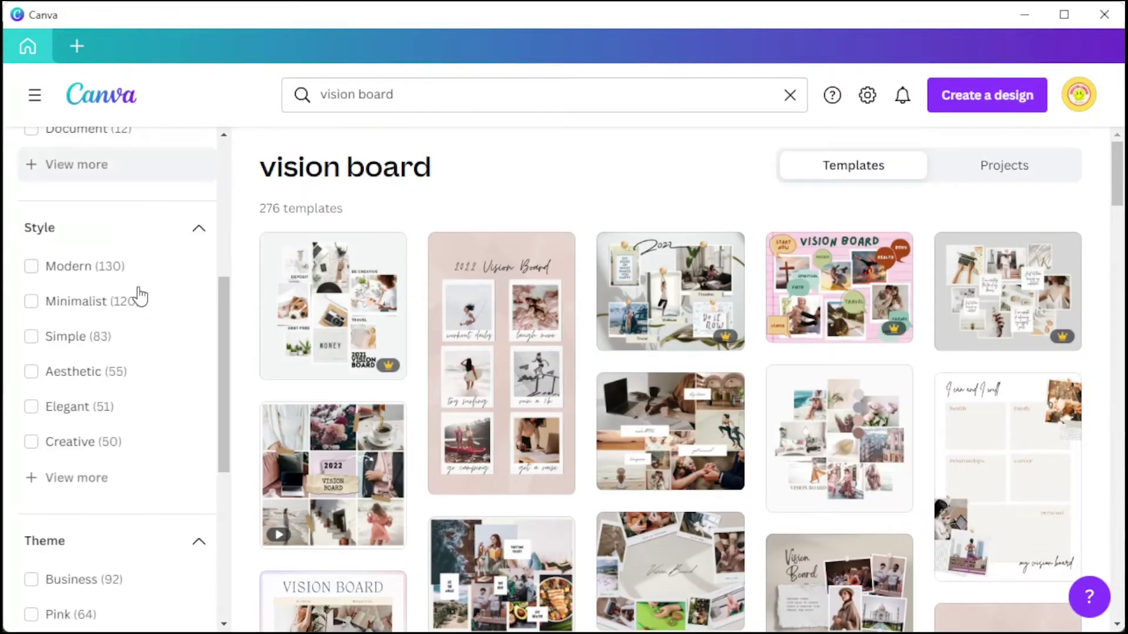
left_click(127, 301)
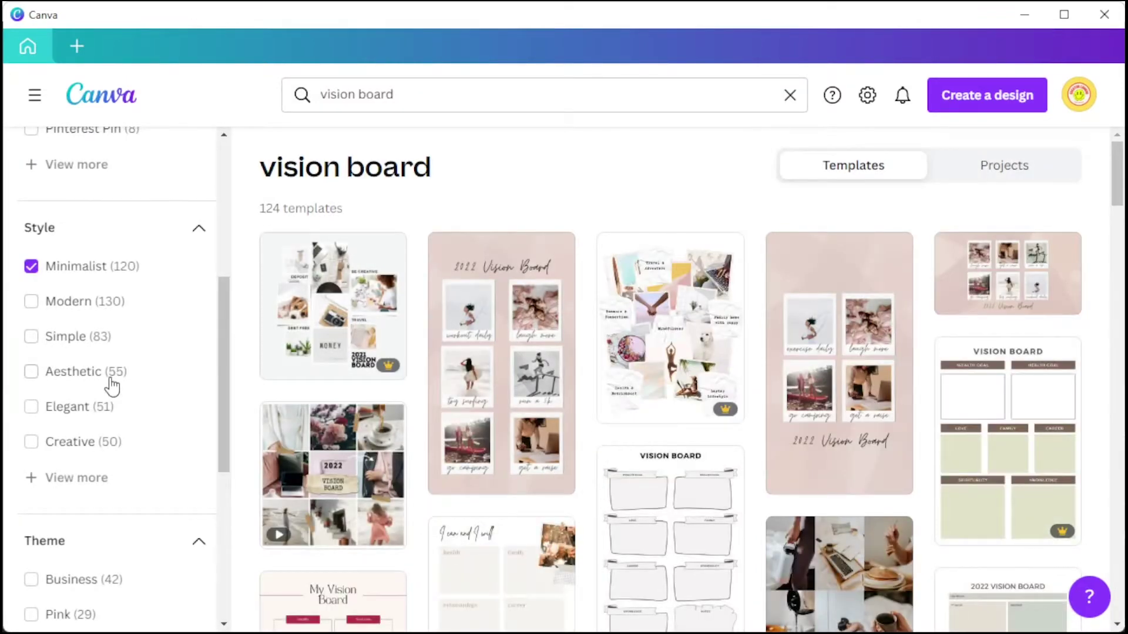
left_click(110, 380)
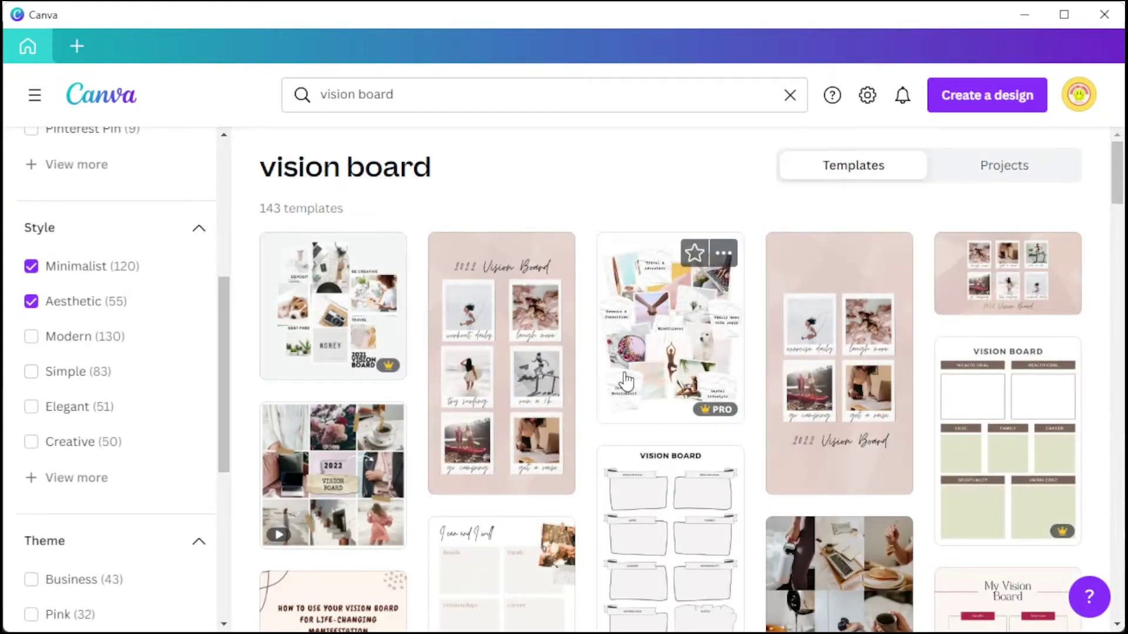
scroll(626, 381, "down", 4)
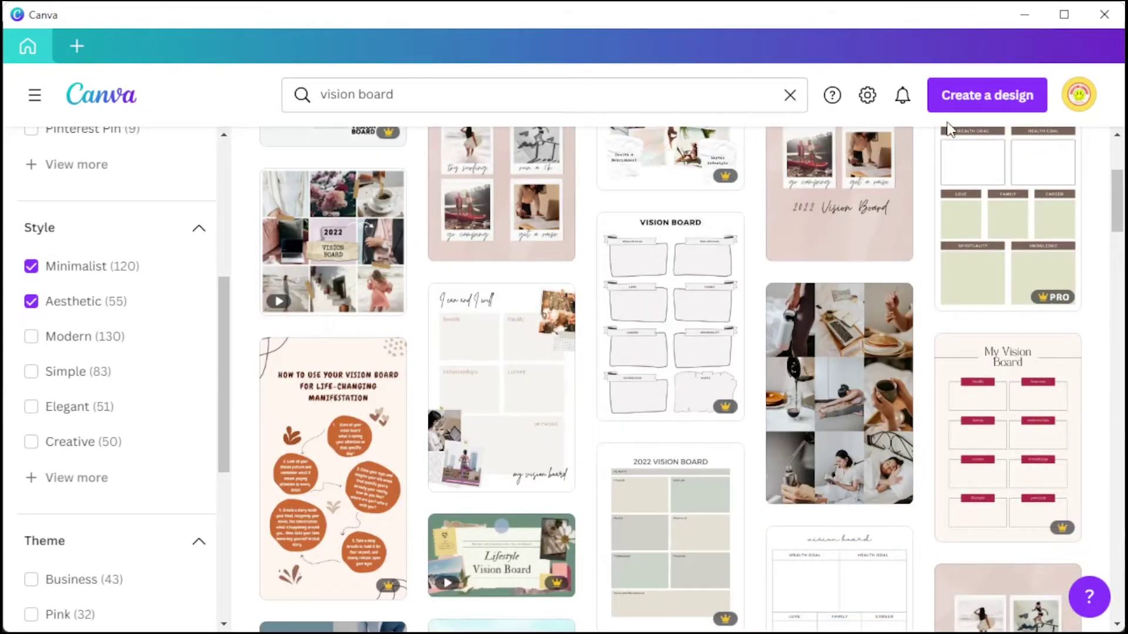
left_click(966, 101)
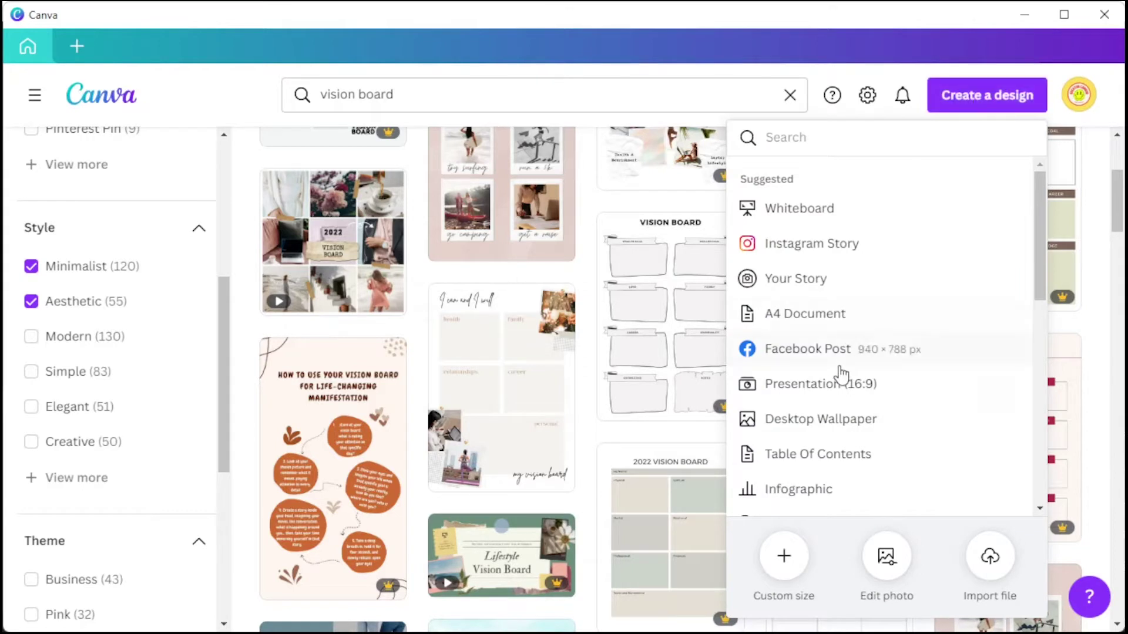
Dismiss the Custom size option and open the Minimalist Shadow Vision Board template as a new design.
scroll(842, 374, "down", 5)
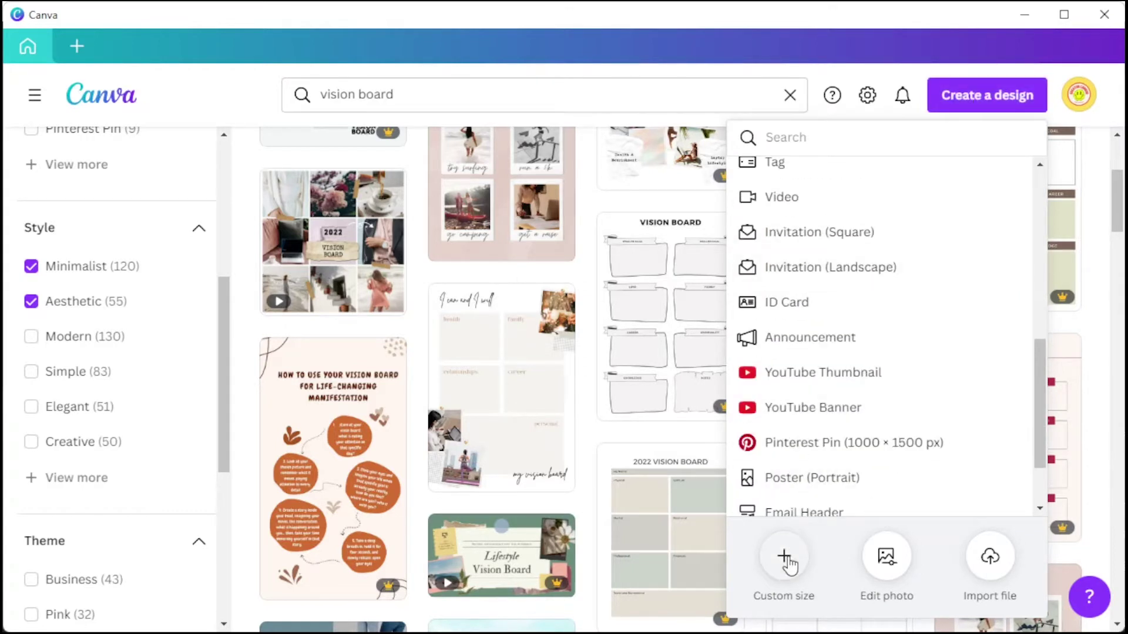
left_click(785, 559)
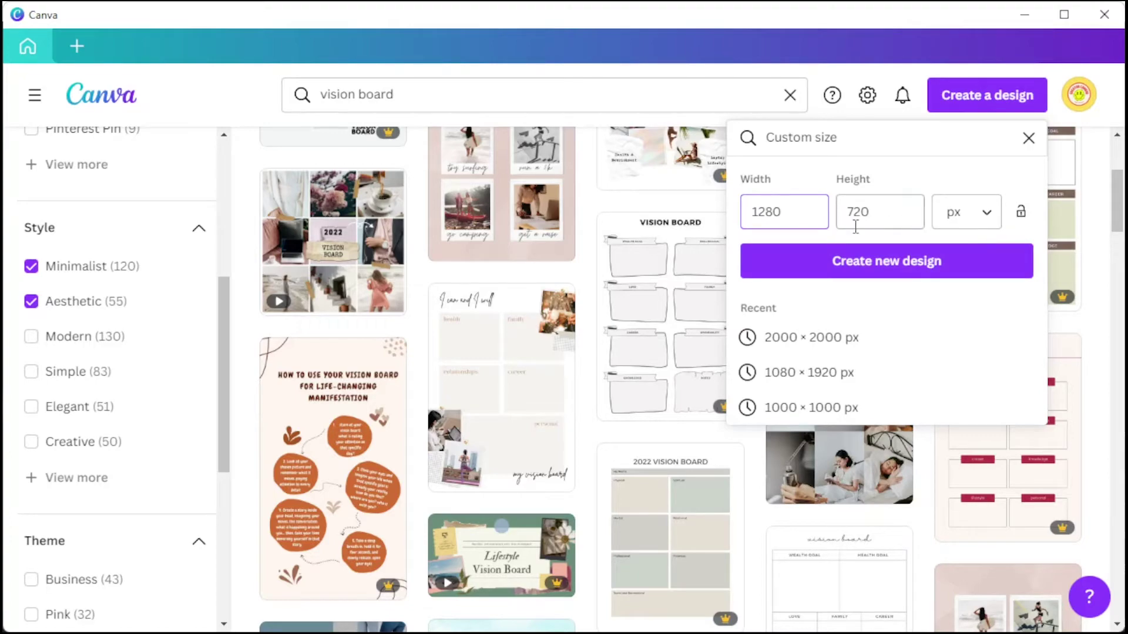
left_click(1028, 138)
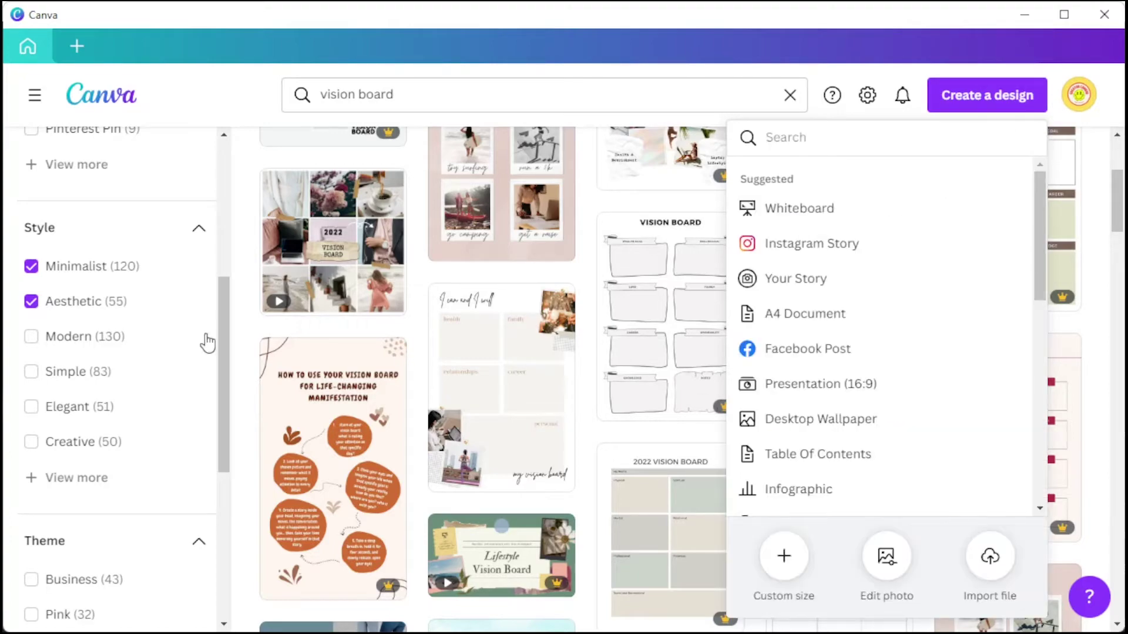
scroll(363, 317, "down", 10)
scroll(359, 323, "up", 15)
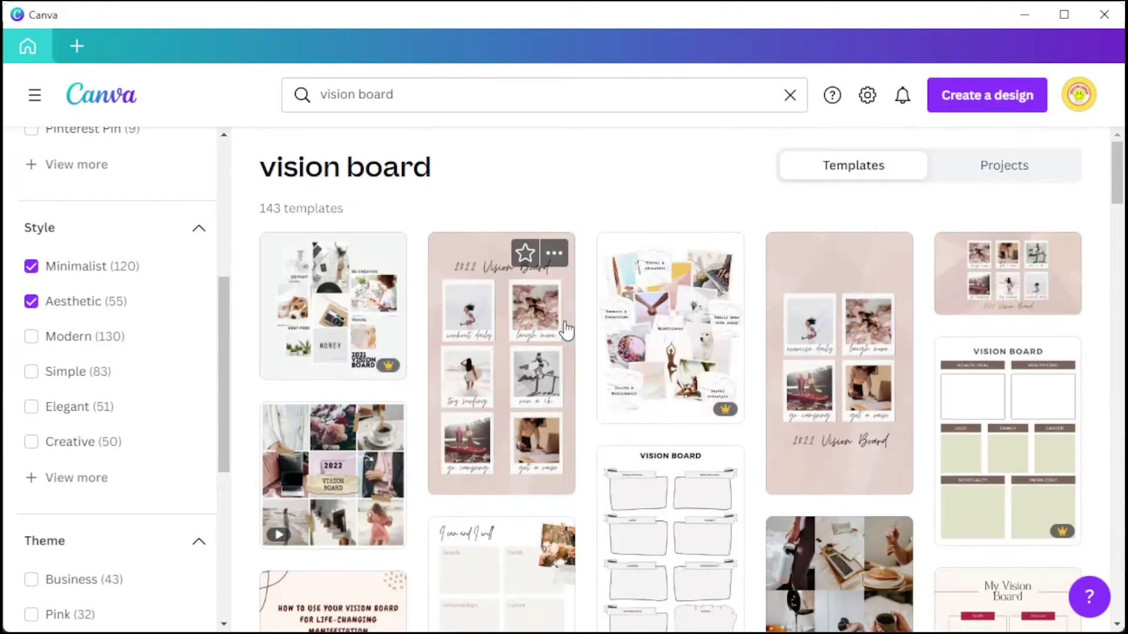
scroll(566, 331, "down", 5)
left_click(565, 331)
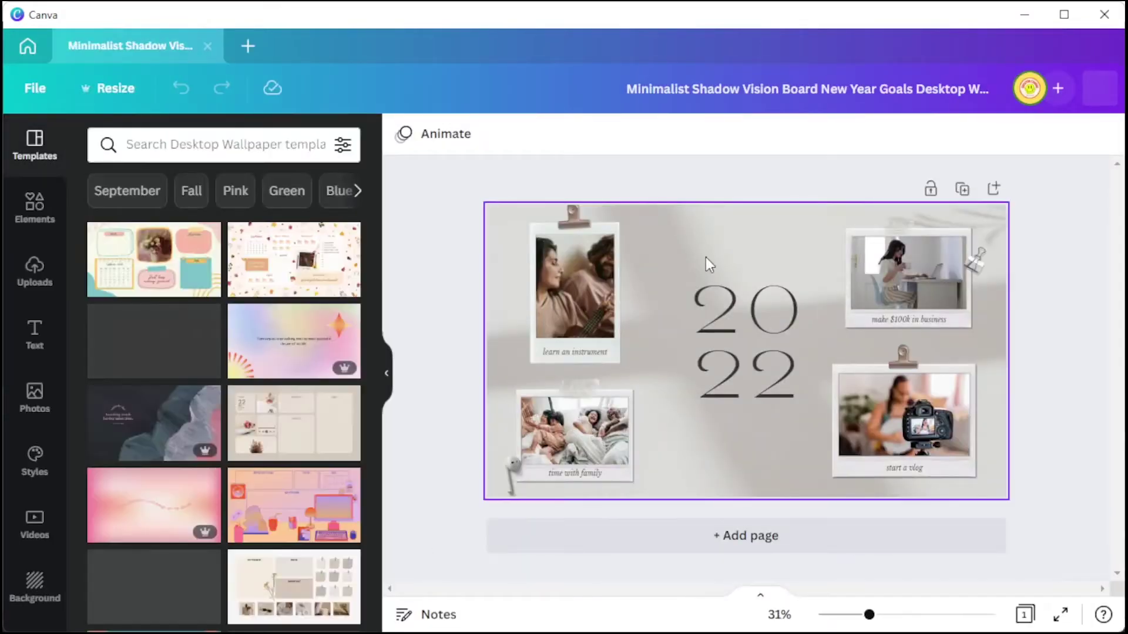
Select the board's background, switch from Uploads to the Photos library and pick the 'learn an instrument' photo.
left_click(706, 257)
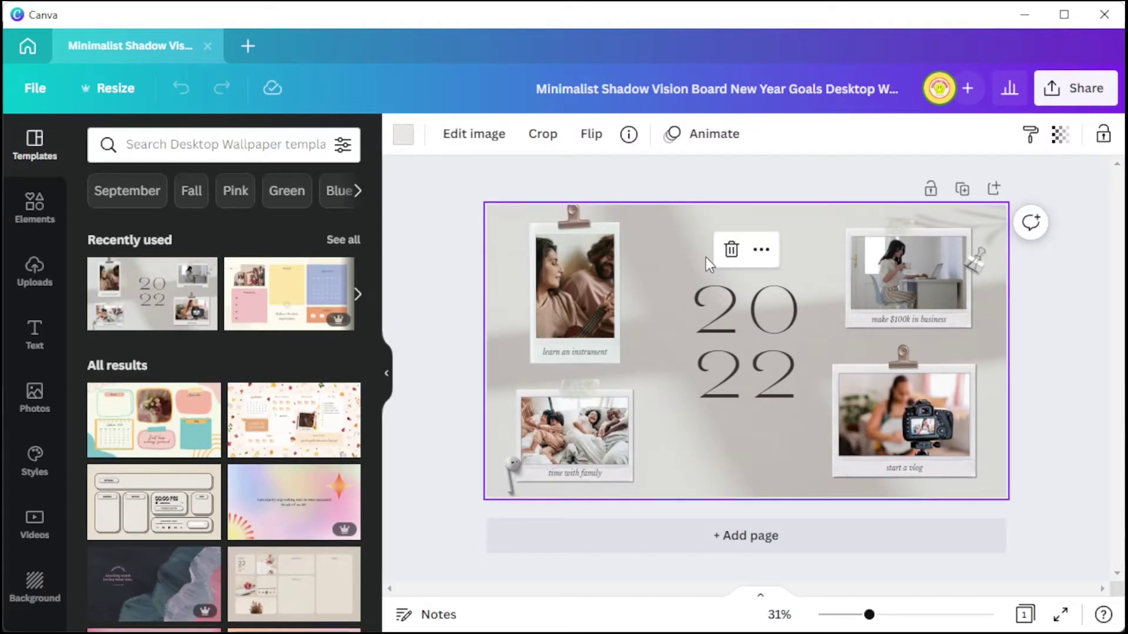
left_click(39, 283)
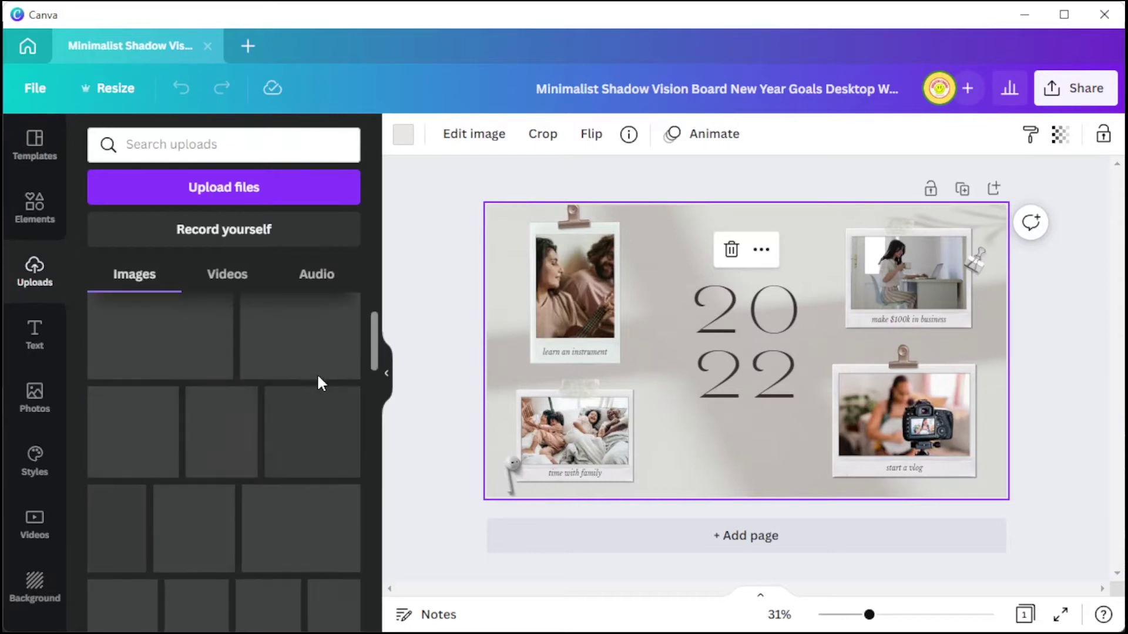
left_click(36, 405)
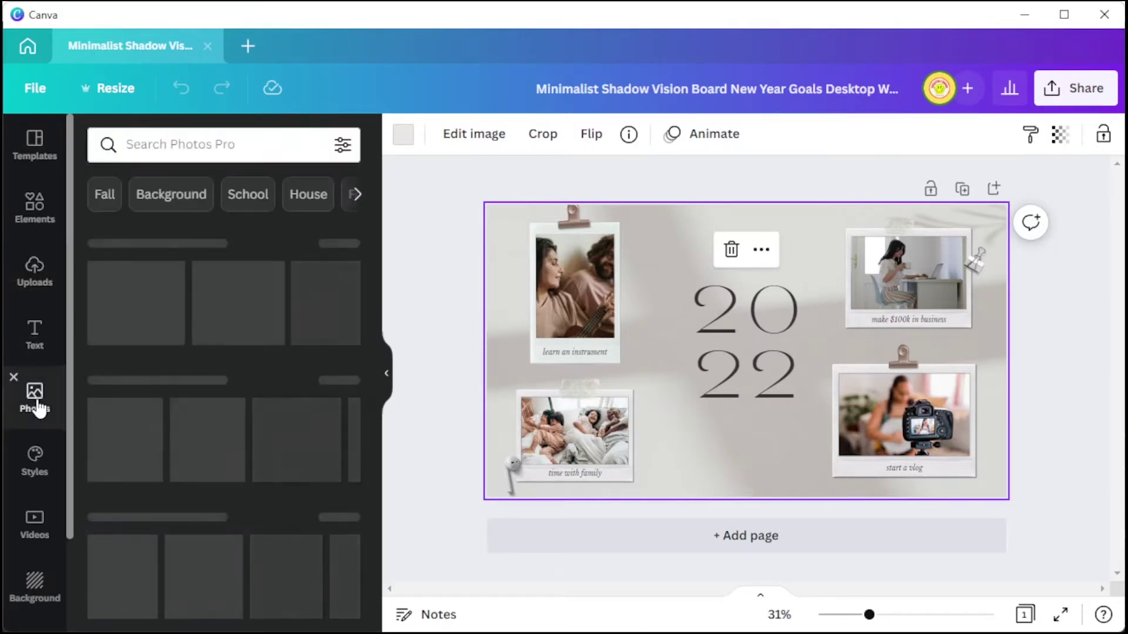
left_click(556, 294)
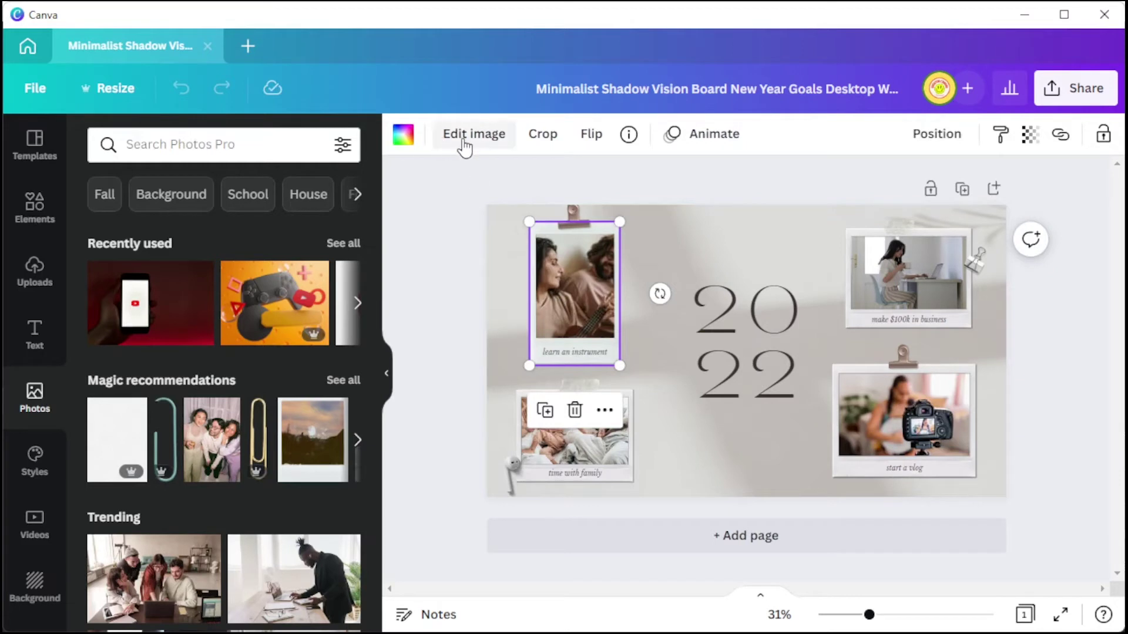
Raise the 'learn an instrument' photo's brightness to 13 in Edit image.
left_click(464, 141)
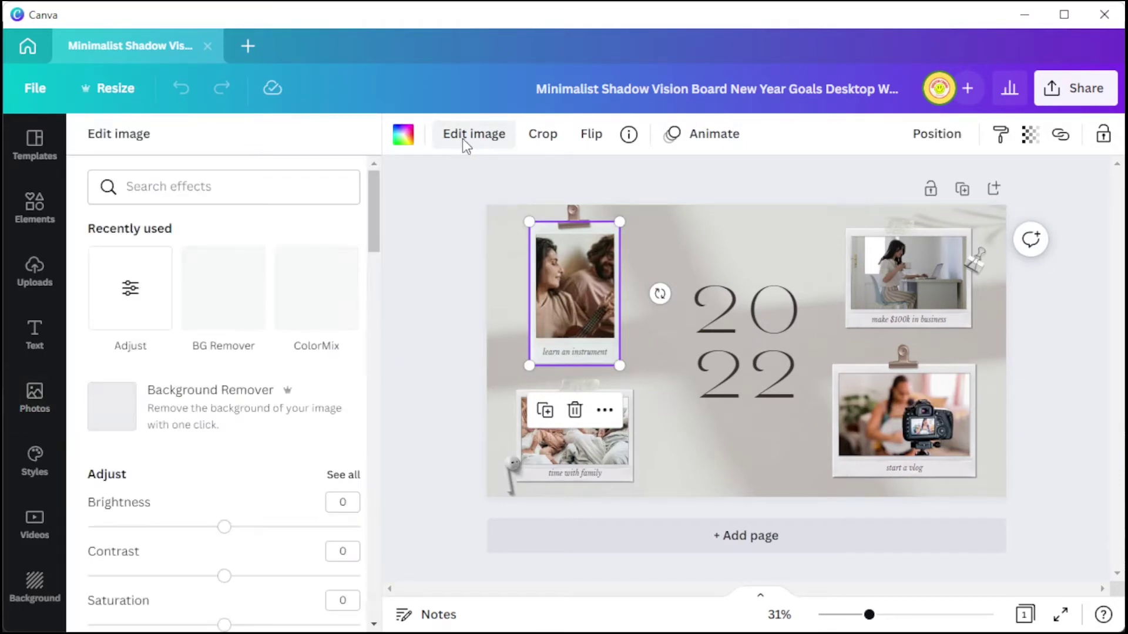
scroll(297, 410, "down", 4)
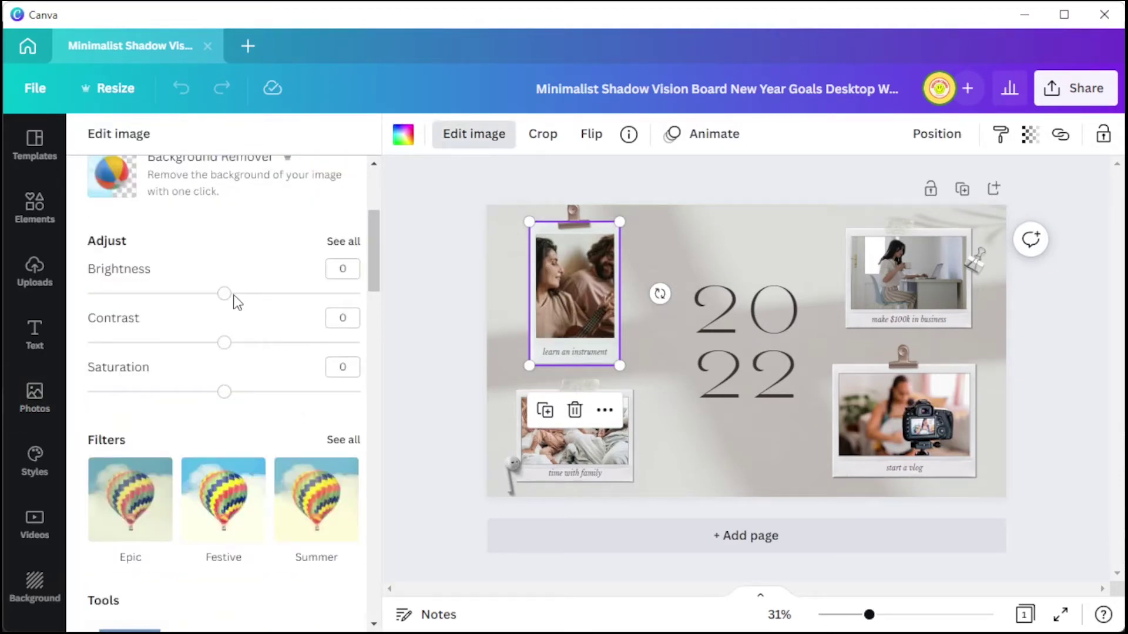
mouse_move(229, 299)
left_mouse_down()
mouse_move(254, 297)
mouse_move(224, 292)
mouse_move(281, 296)
mouse_move(244, 296)
left_mouse_up()
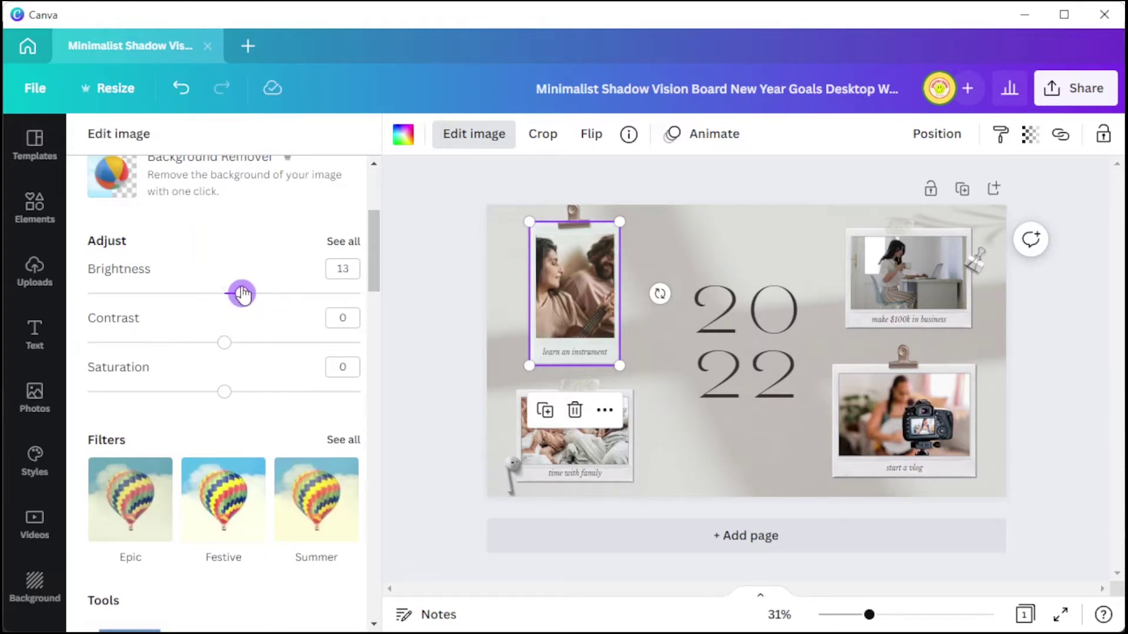
Set the 2022 title to HK Grotesk Bold and place a small paper tape strip above it.
double_click(774, 329)
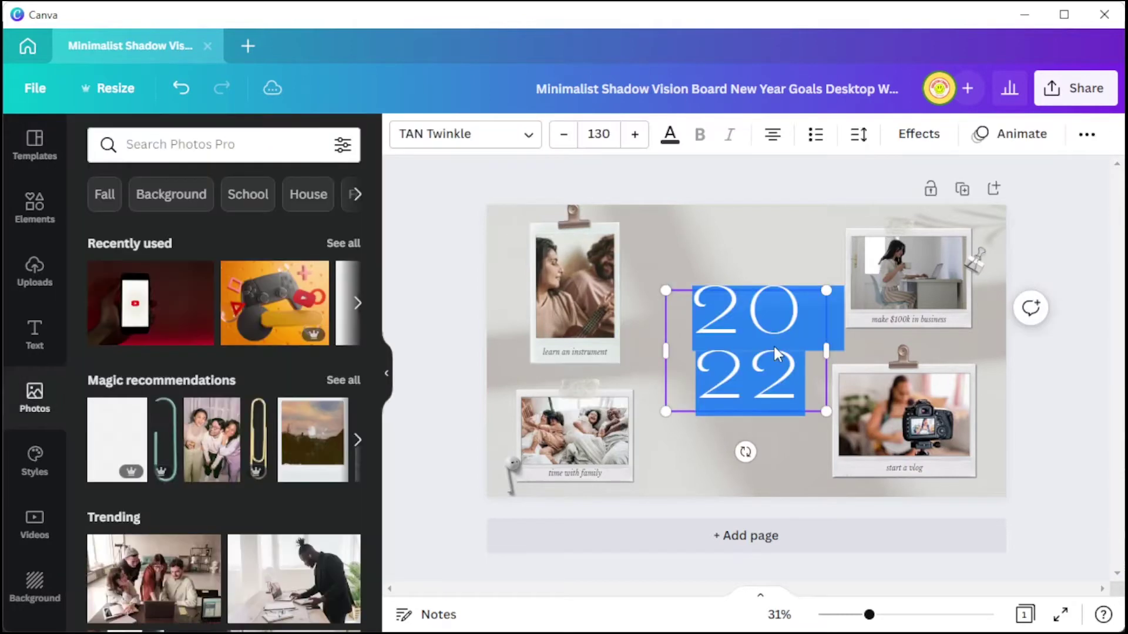
left_click(519, 144)
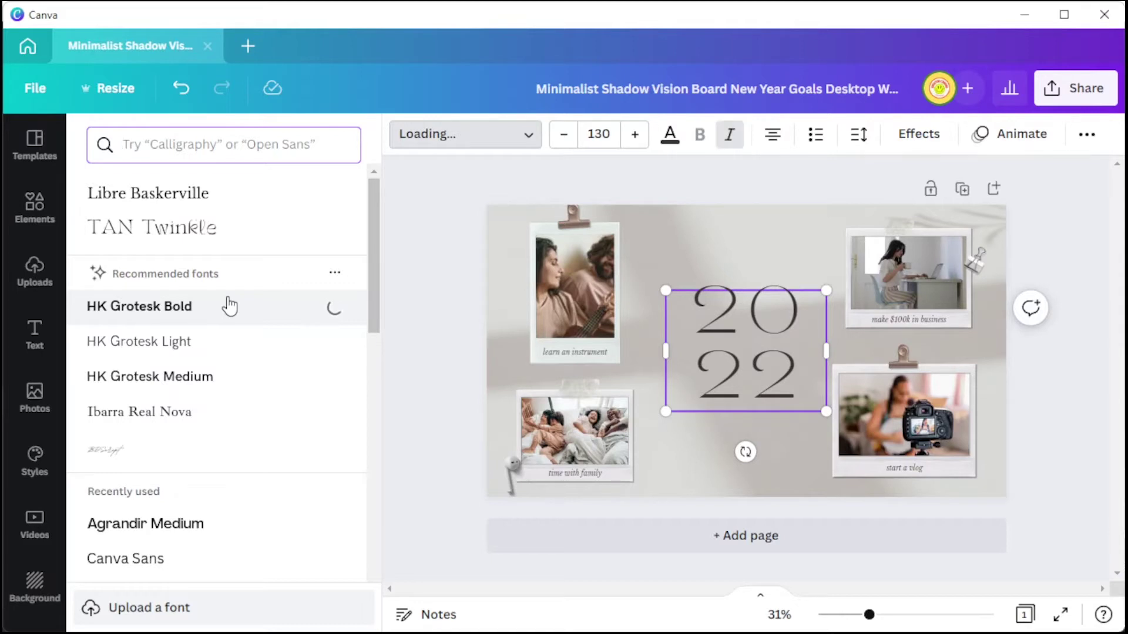
left_click(29, 209)
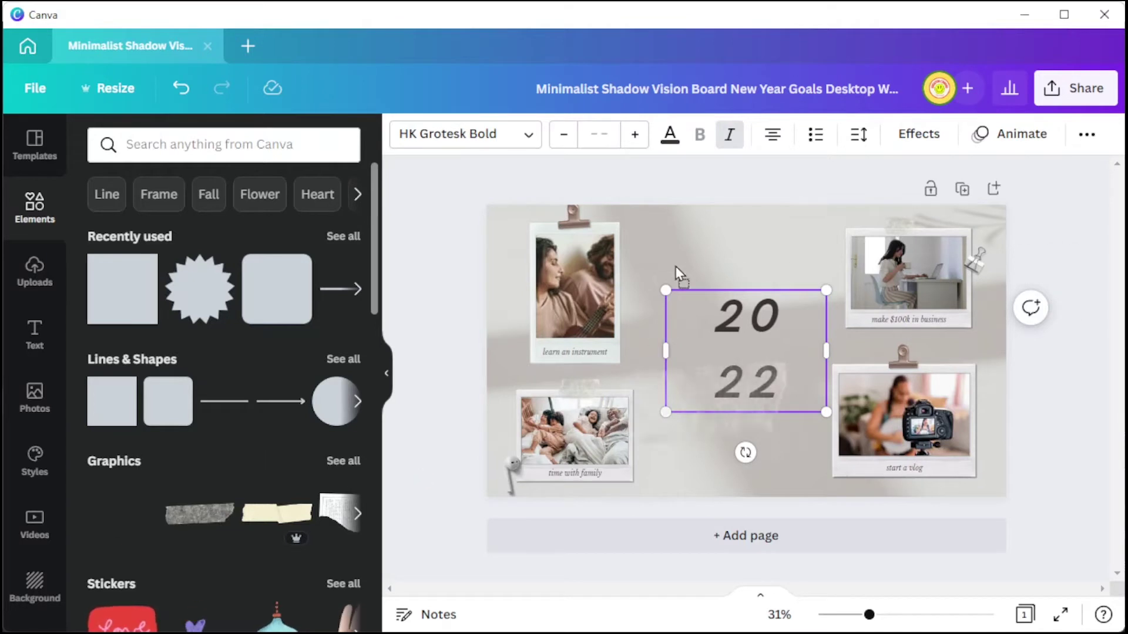
left_click_drag(676, 273, 729, 277)
left_click_drag(1103, 229, 810, 357)
left_click(764, 376)
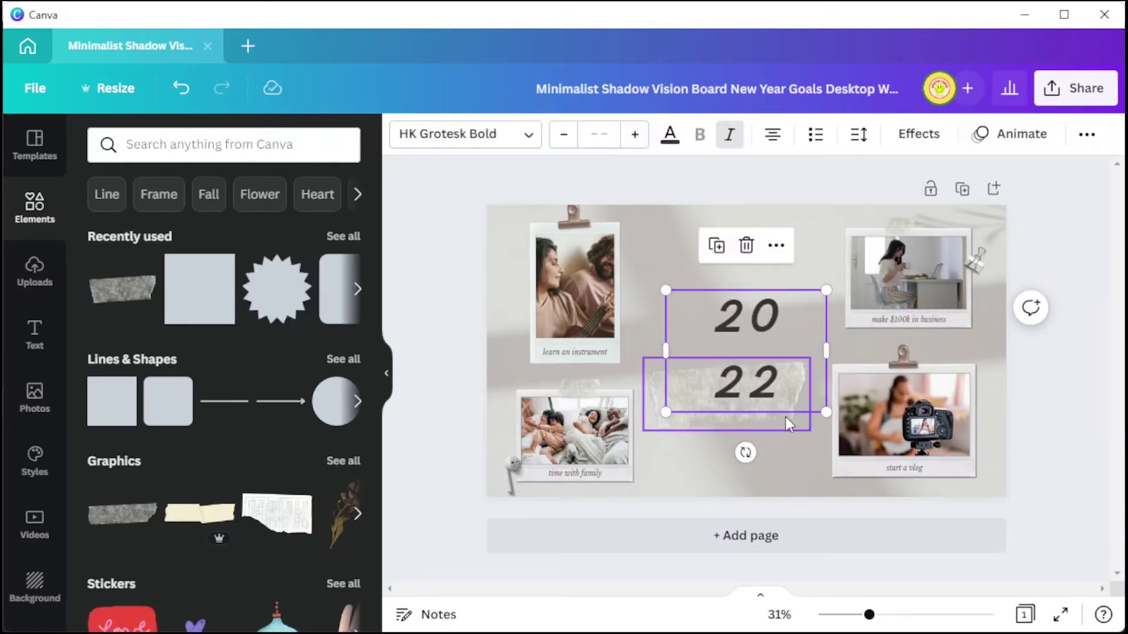
key("ctrl+z")
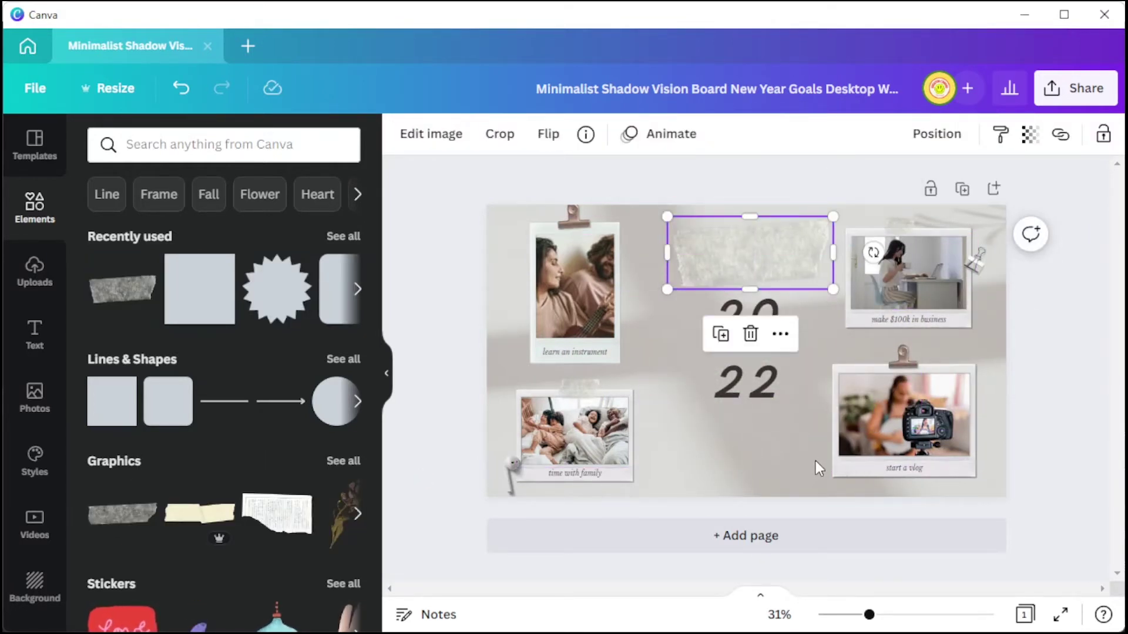
left_click(818, 468)
left_click(750, 378)
Add a heading text box and bring up its font choices for the 2022 VISION BOARD title.
key("t")
double_click(787, 361)
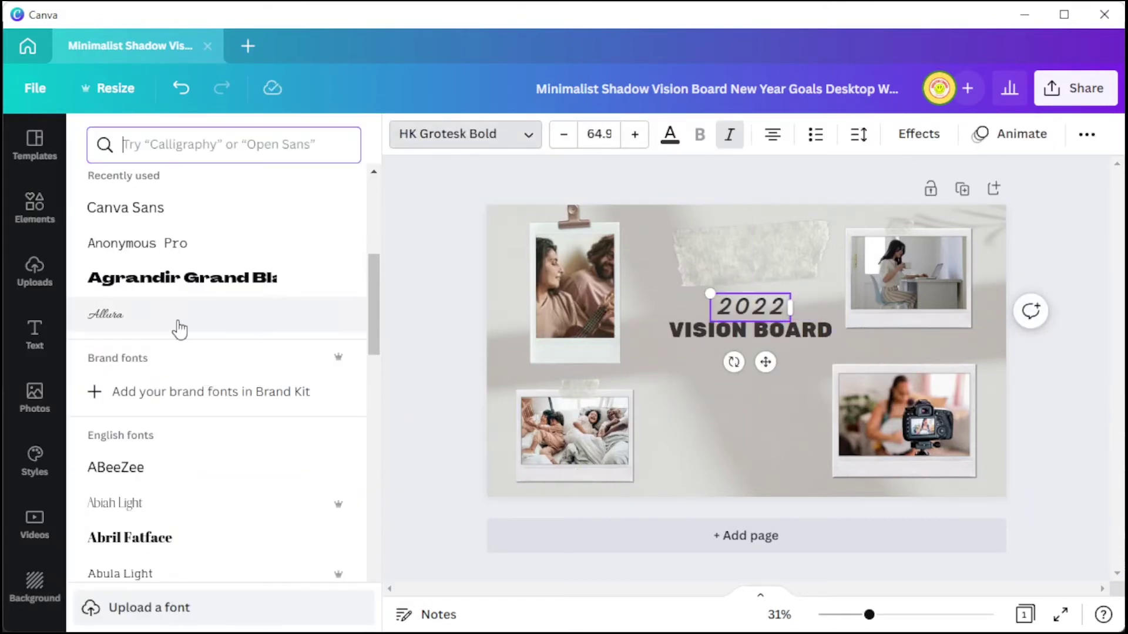
scroll(184, 403, "down", 3)
left_click(184, 403)
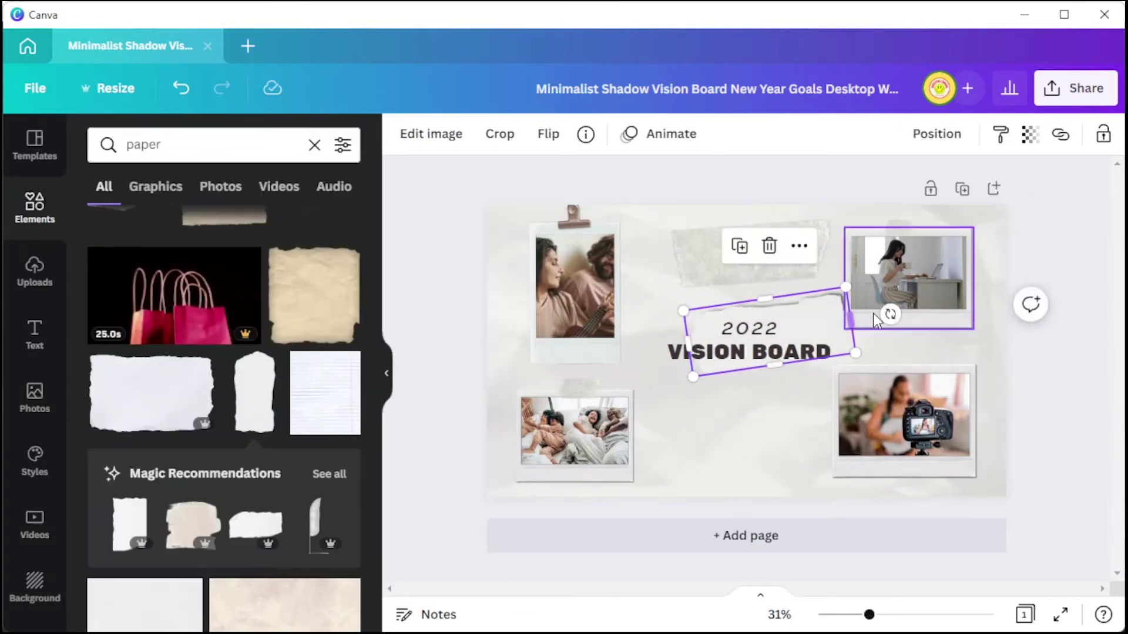
scroll(306, 445, "down", 4)
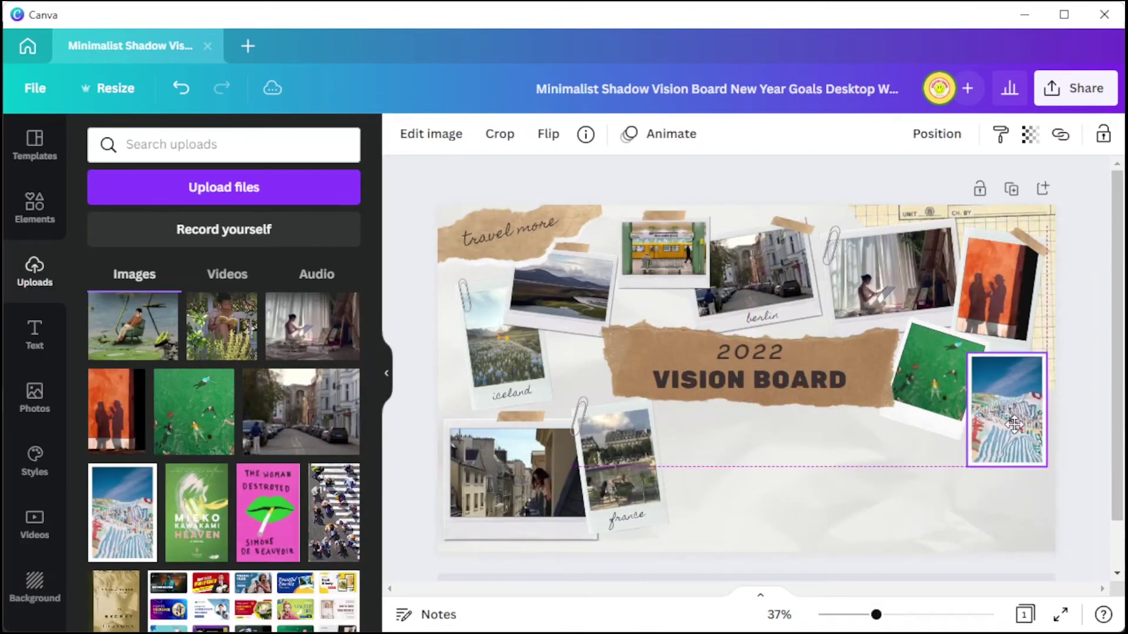
Add recommended dried flower elements, then deselect the text to review the finished collage.
left_click(551, 241)
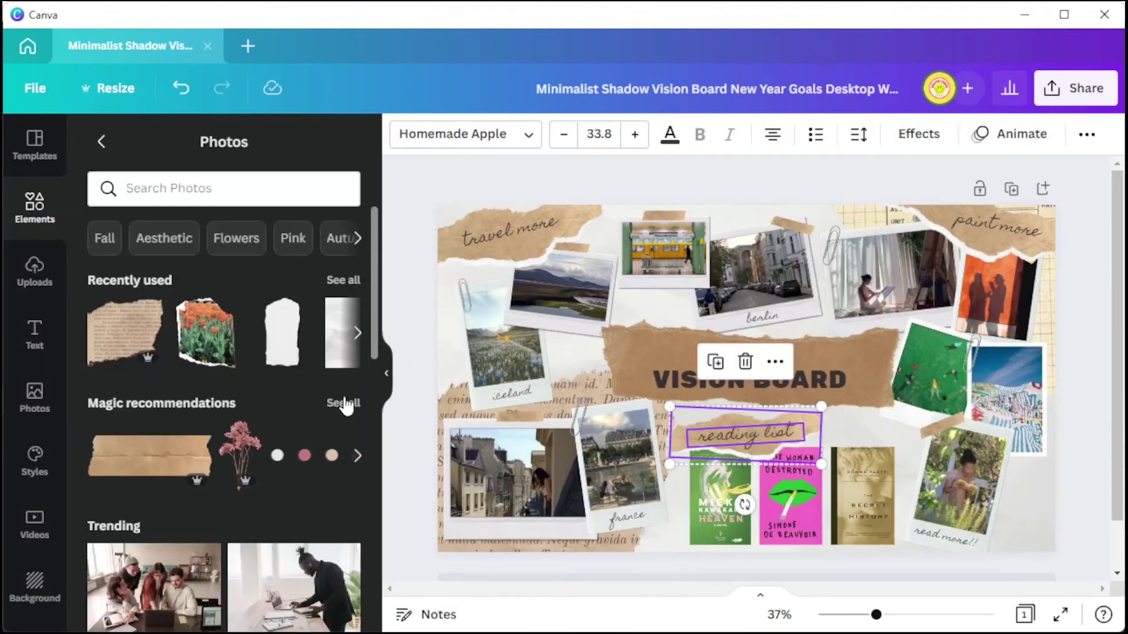
left_click(346, 403)
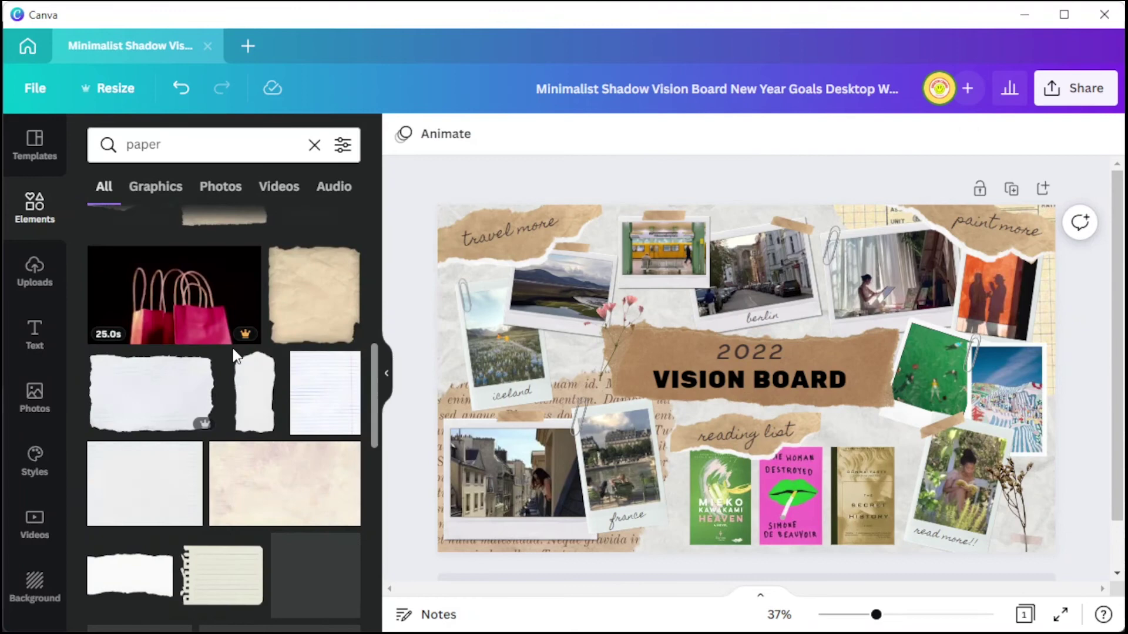
left_click(386, 373)
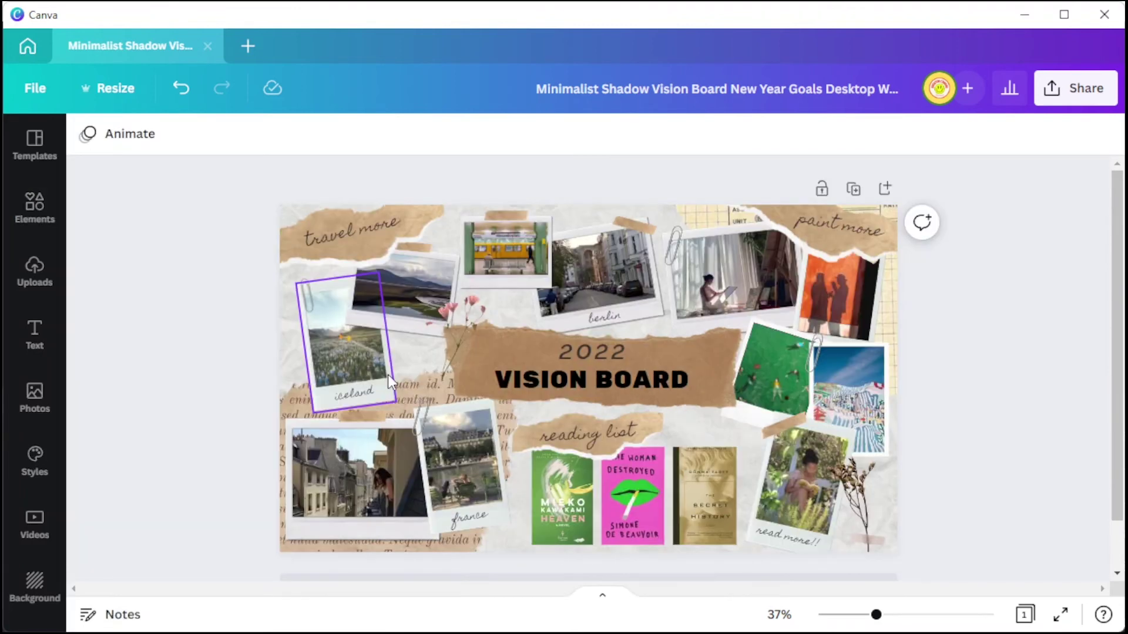
scroll(1077, 333, "down", 1)
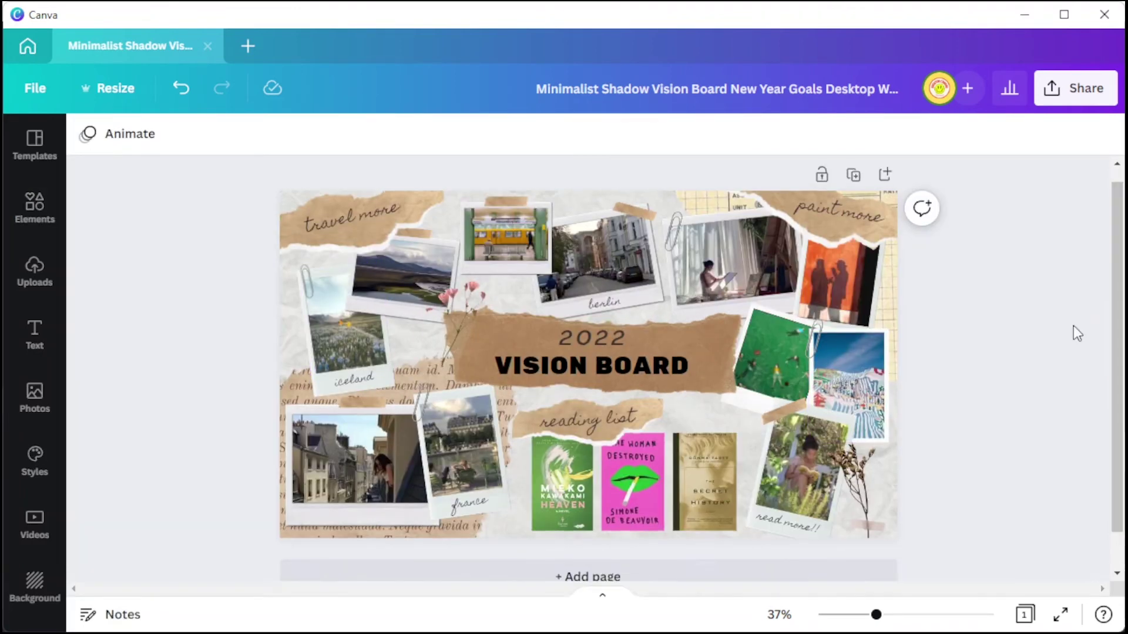
scroll(1120, 347, "down", 1)
Invite the collaborator's e-mail address to the design with Can view access.
left_click(1043, 101)
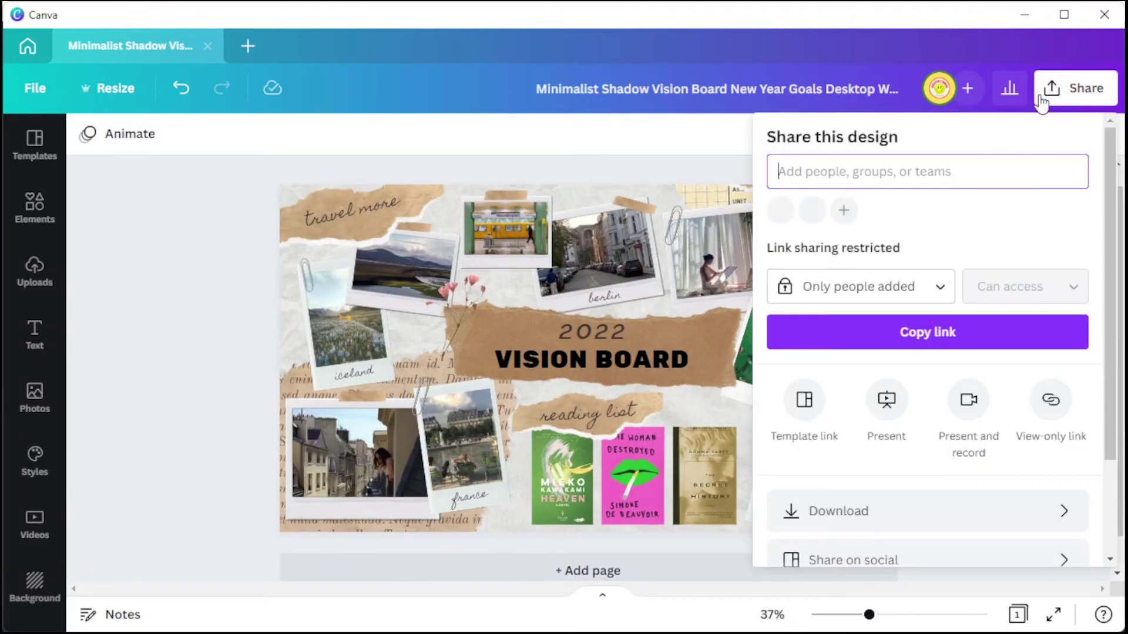
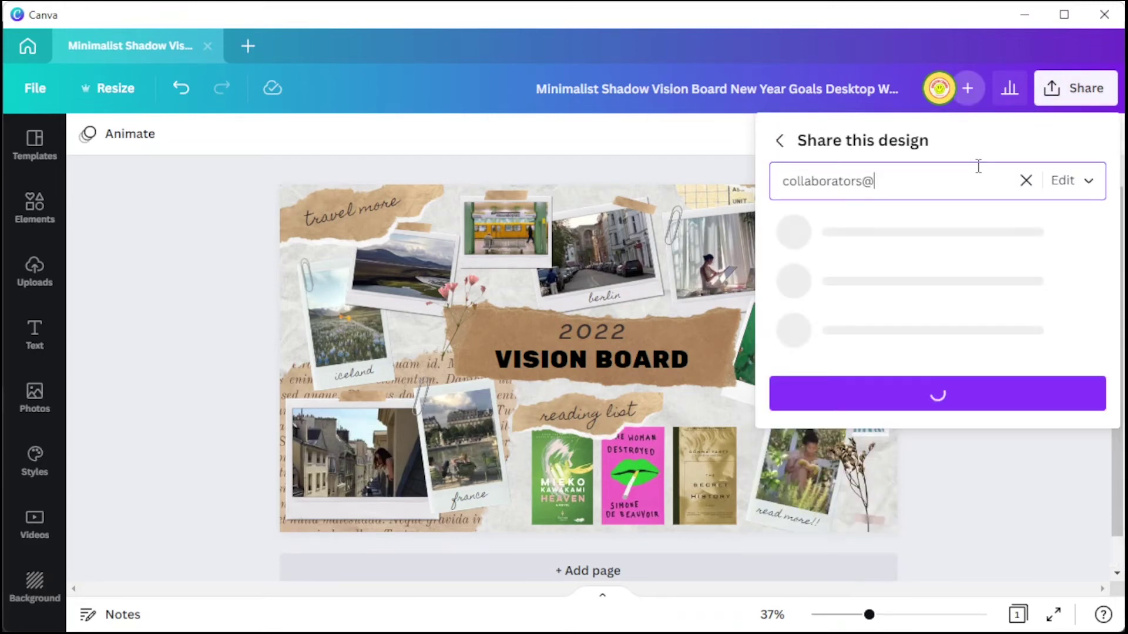
left_click(1086, 181)
left_click(1032, 217)
left_click(1069, 182)
left_click(1011, 216)
left_click(957, 404)
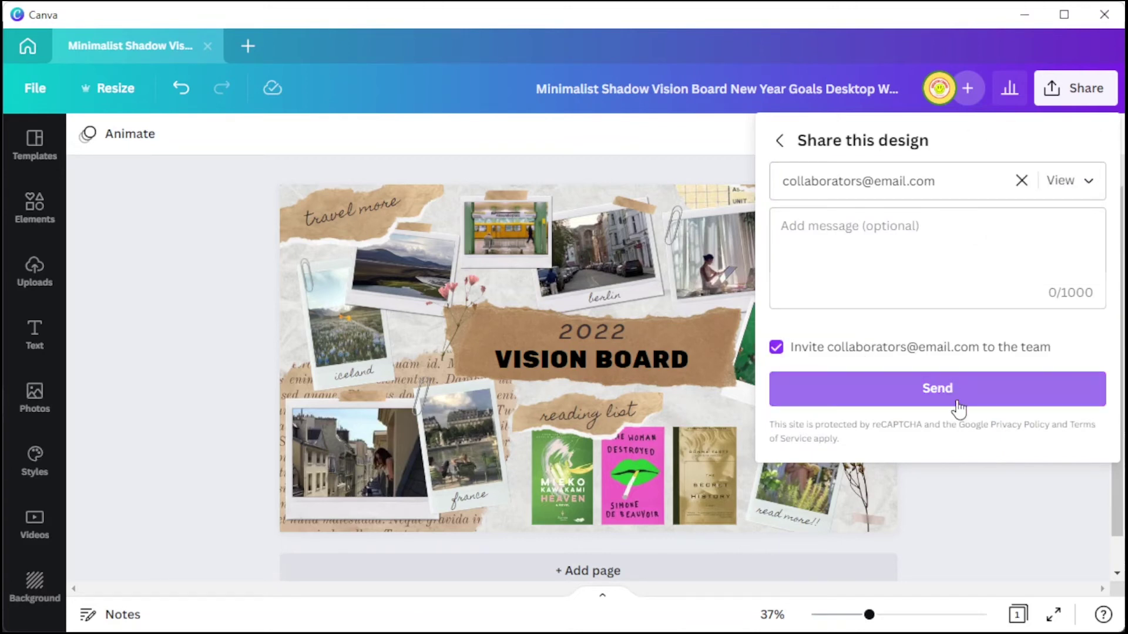
Set link access to Anyone with the link, Can edit, and copy the link.
left_click(780, 143)
left_click(893, 284)
left_click(852, 285)
left_click(852, 285)
left_click(831, 455)
left_click(1011, 288)
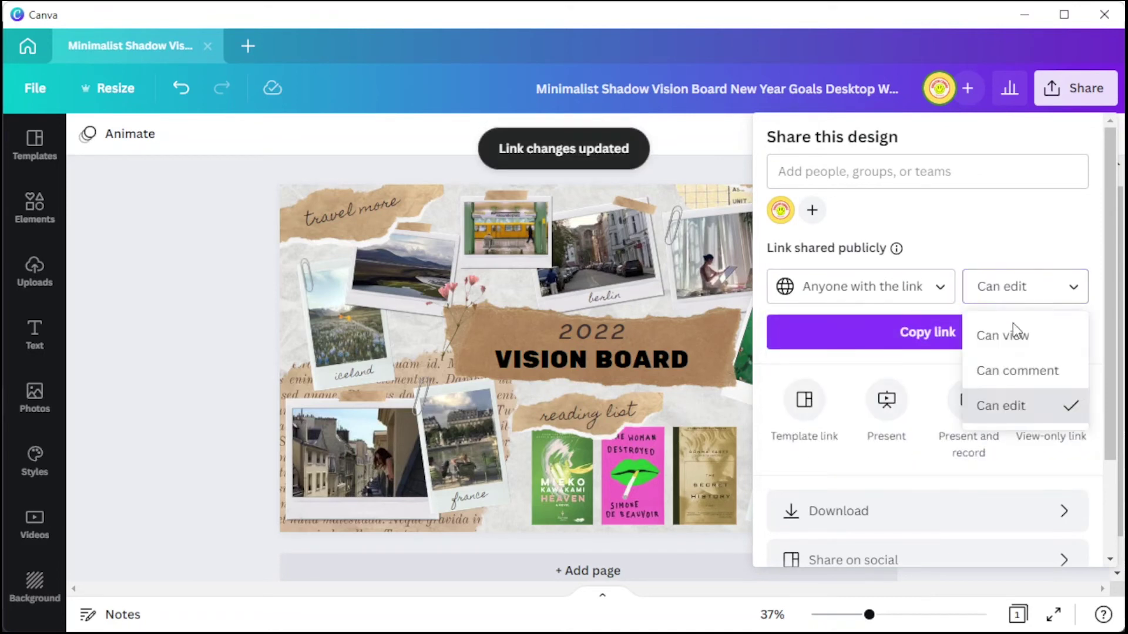
left_click(1020, 402)
left_click(969, 333)
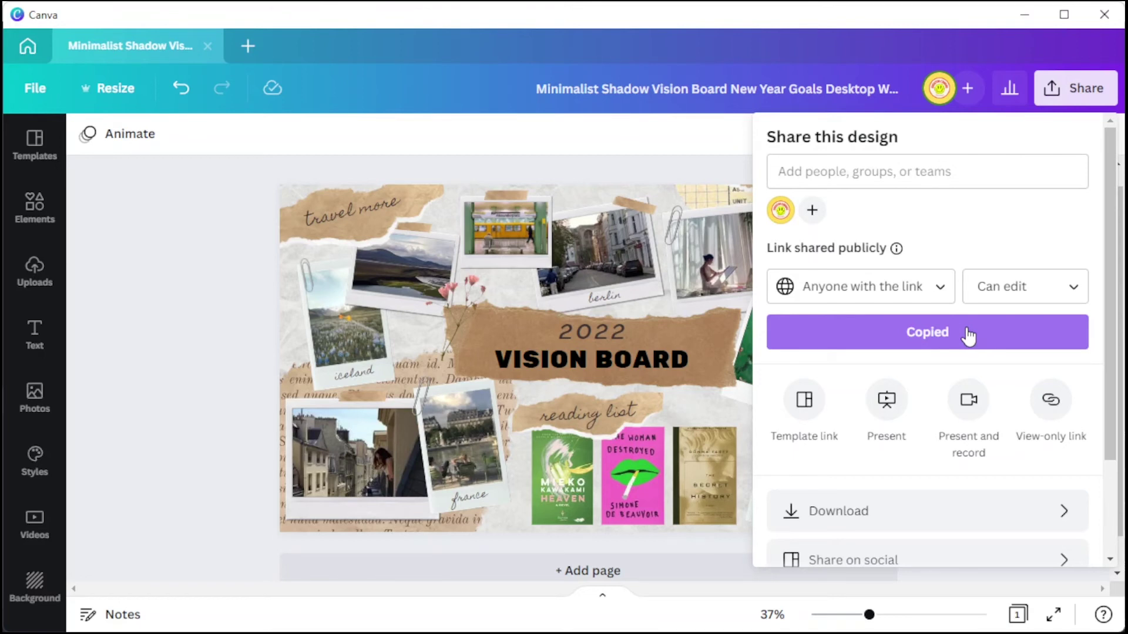
scroll(968, 336, "down", 3)
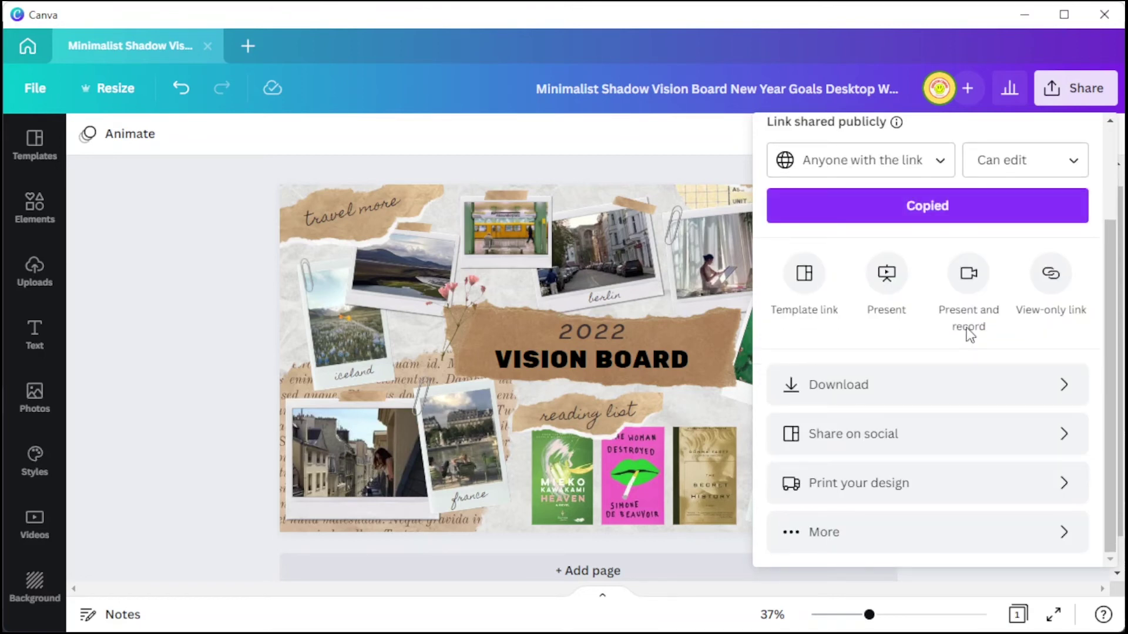
Download the vision board as a 1920 × 1080 PNG.
left_click(891, 384)
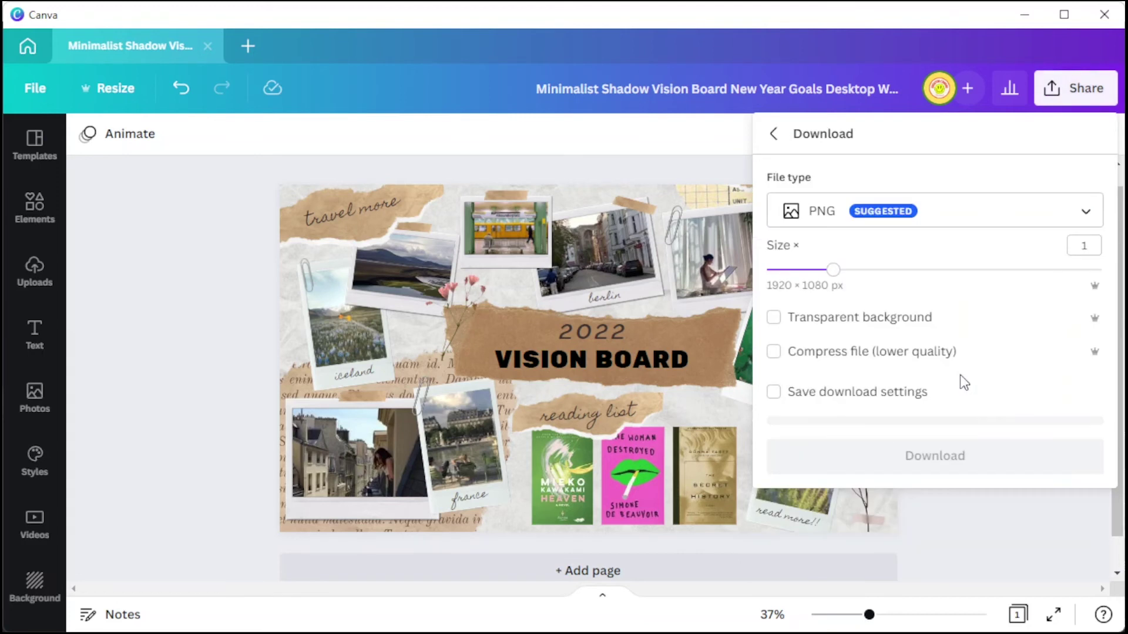
left_click(948, 216)
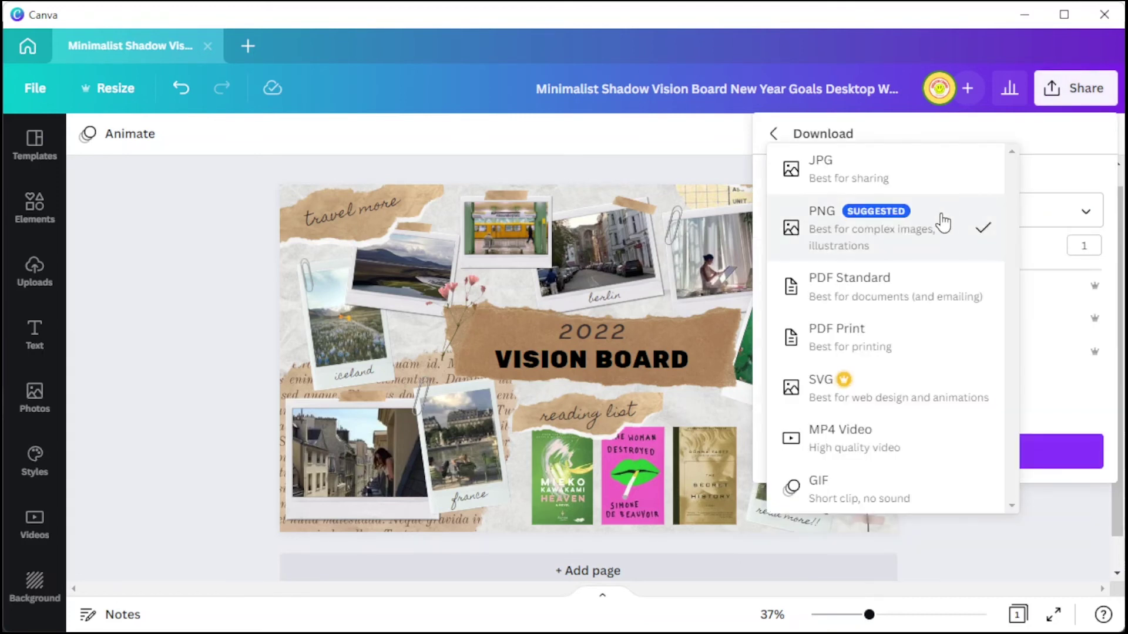
left_click(941, 222)
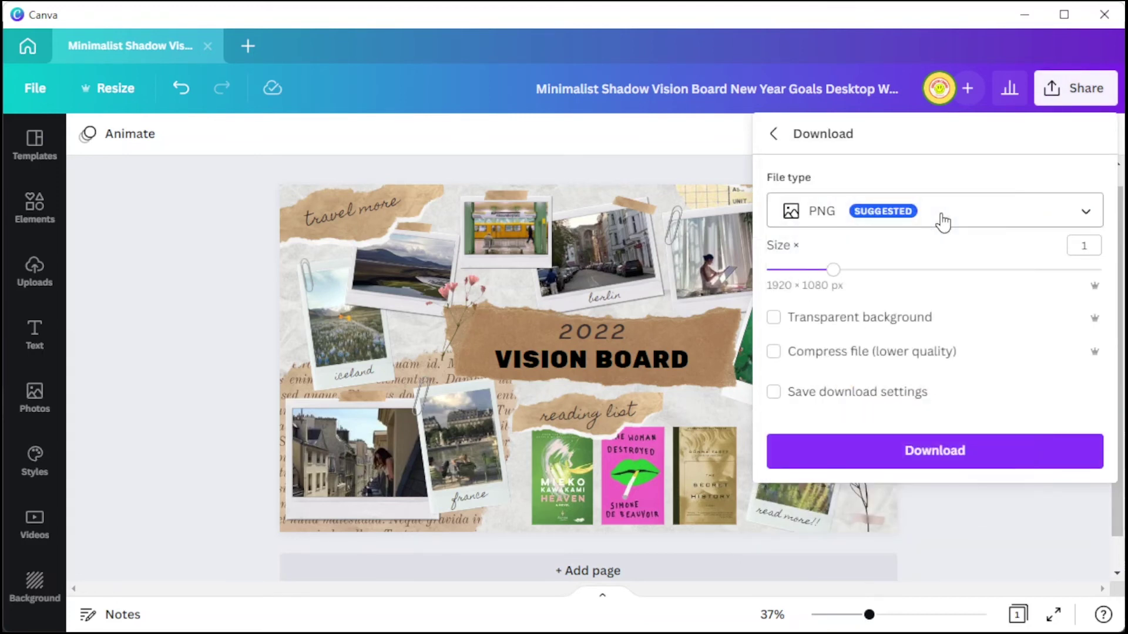
left_click(949, 453)
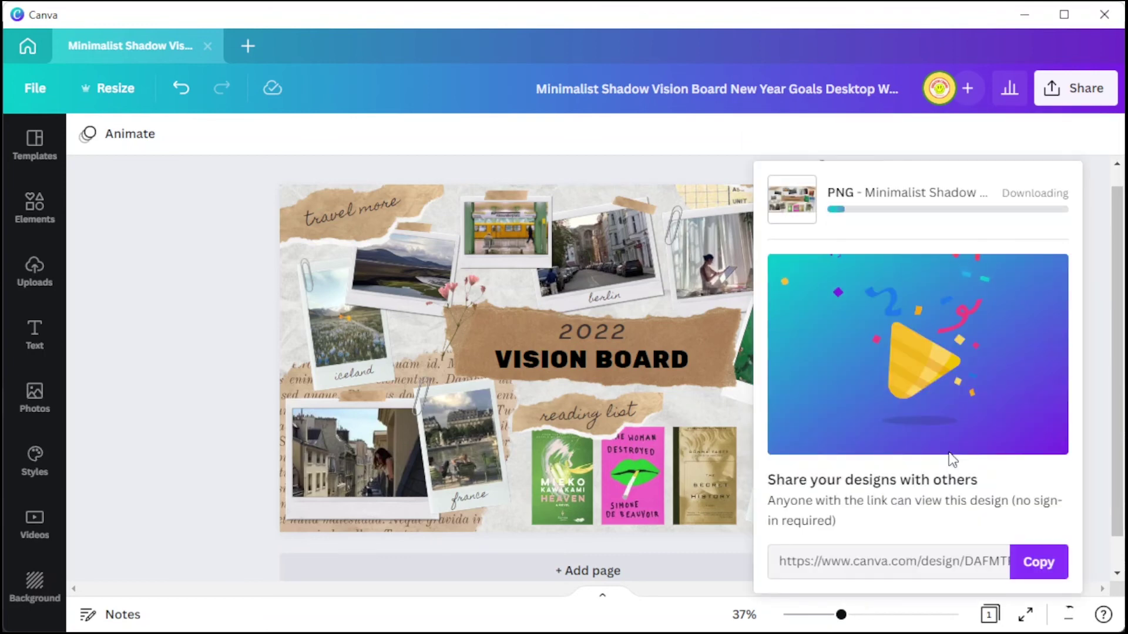